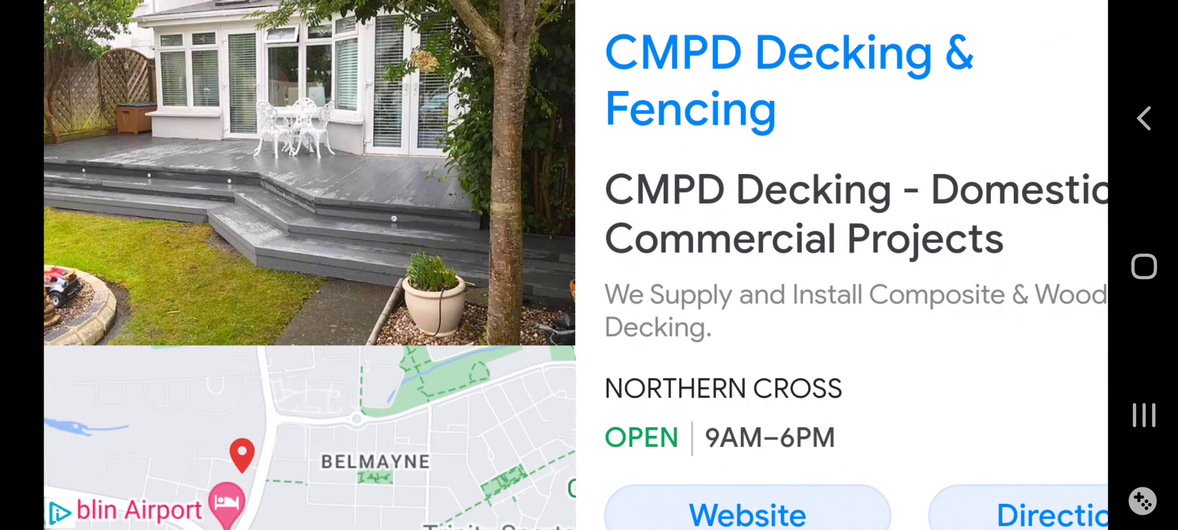
Step: Close the decking ad overlay to get back to the laboratory hallway
{"action": "left_click", "coordinate": [81, 36]}
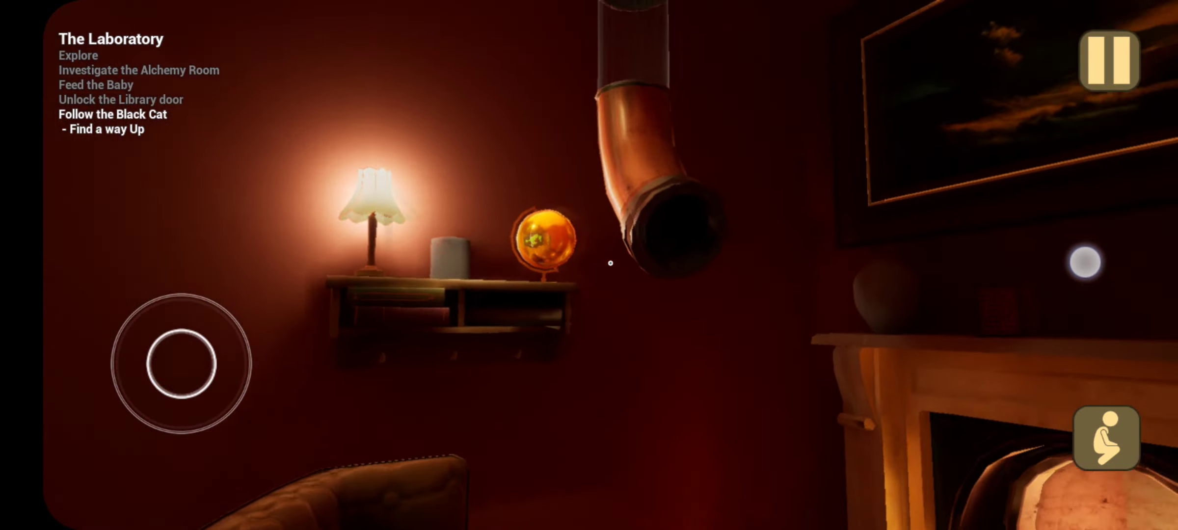
Step: Look down toward the open door and bookshelves while following the black cat
{"action": "left_click_drag", "start_coordinate": [1085, 263], "coordinate": [1080, 400]}
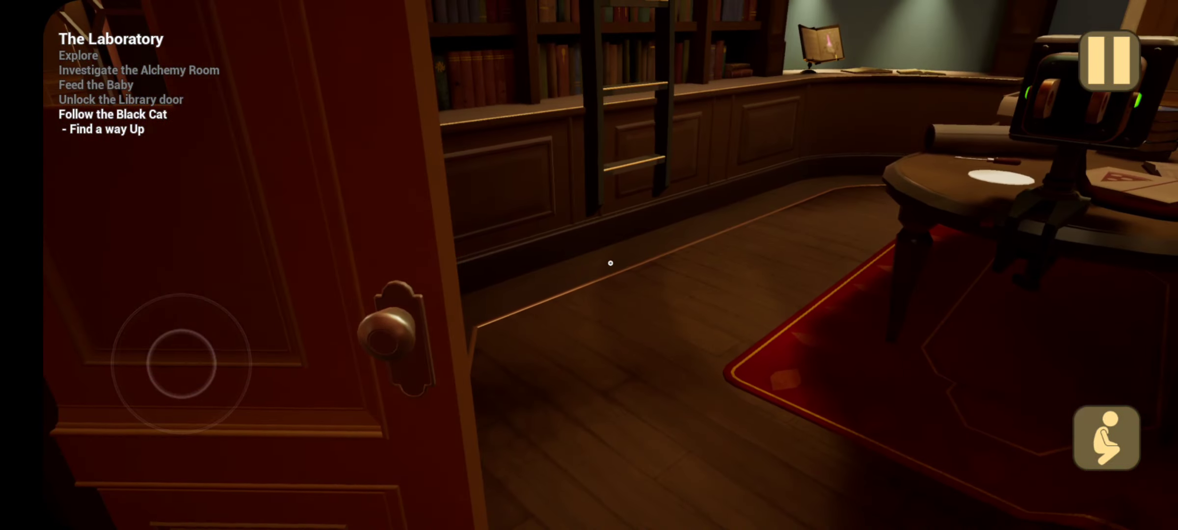